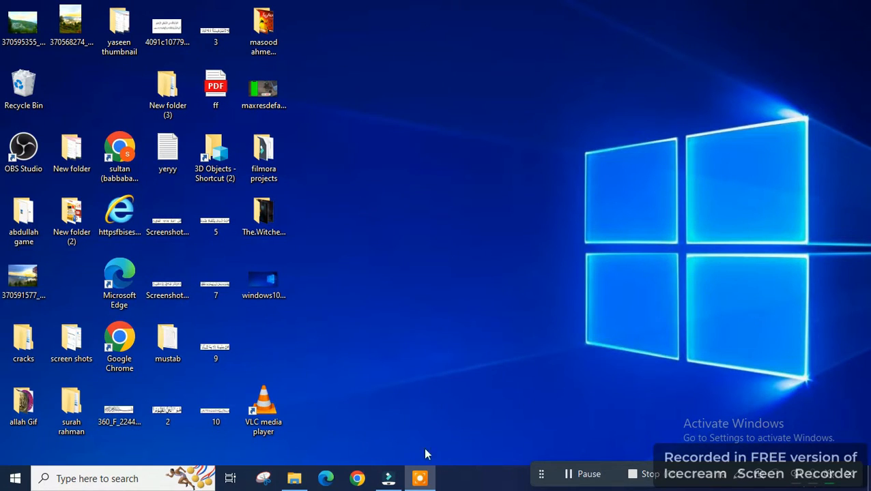
Step: Switch to Wondershare Filmora and open the file browser for importing media into the empty project
left_click(395, 479)
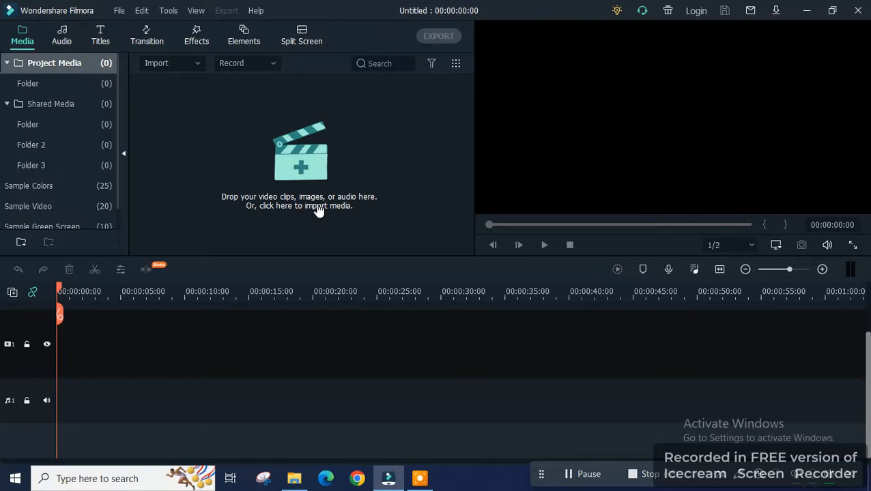
left_click(311, 179)
right_click(312, 181)
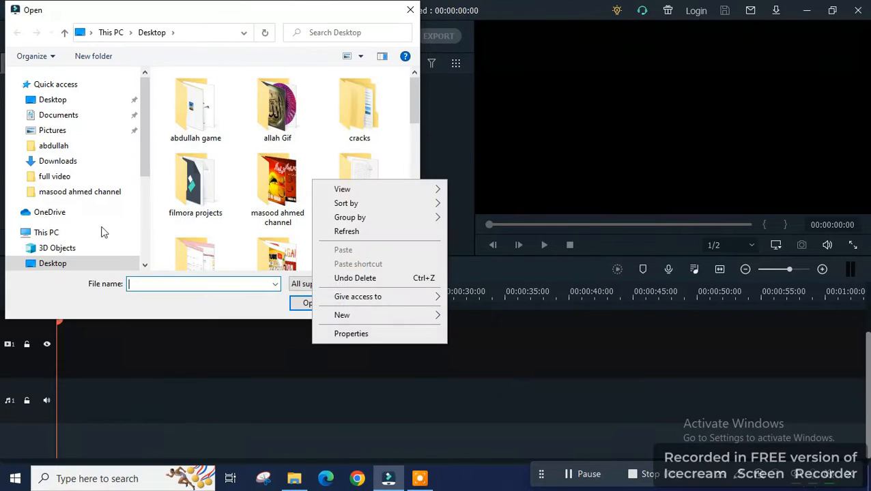
left_click(53, 130)
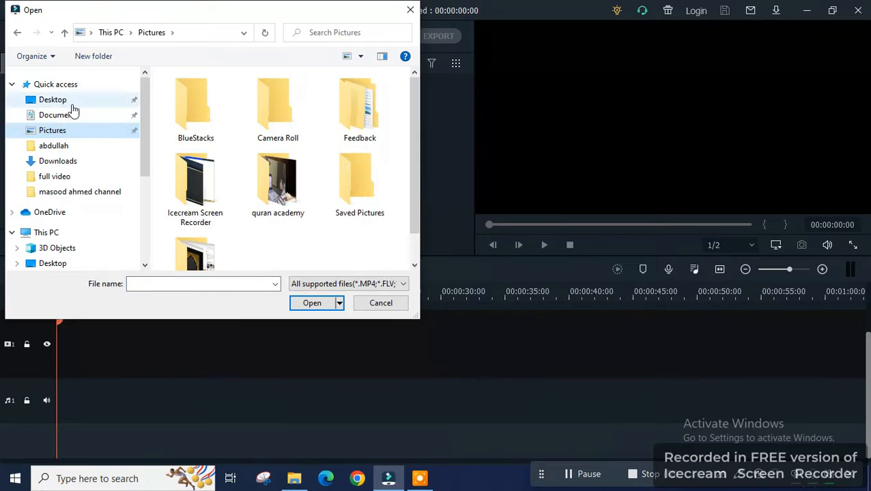
left_click(62, 101)
double_click(287, 202)
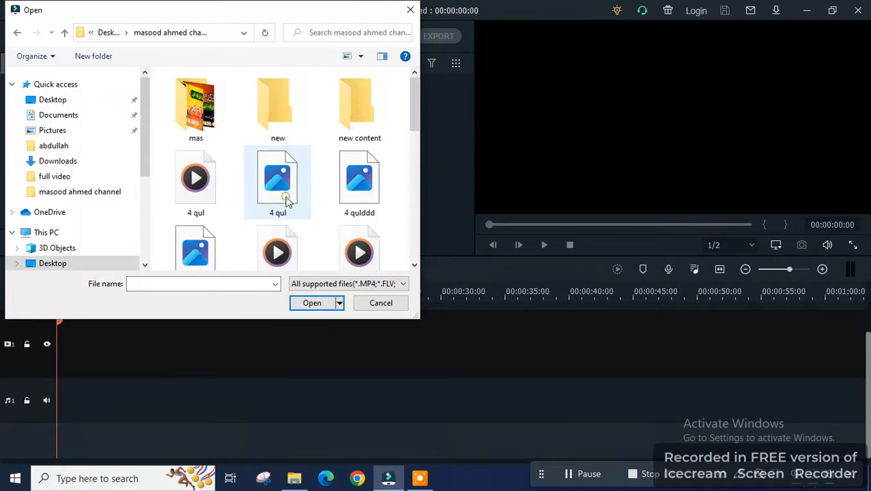
left_click(18, 33)
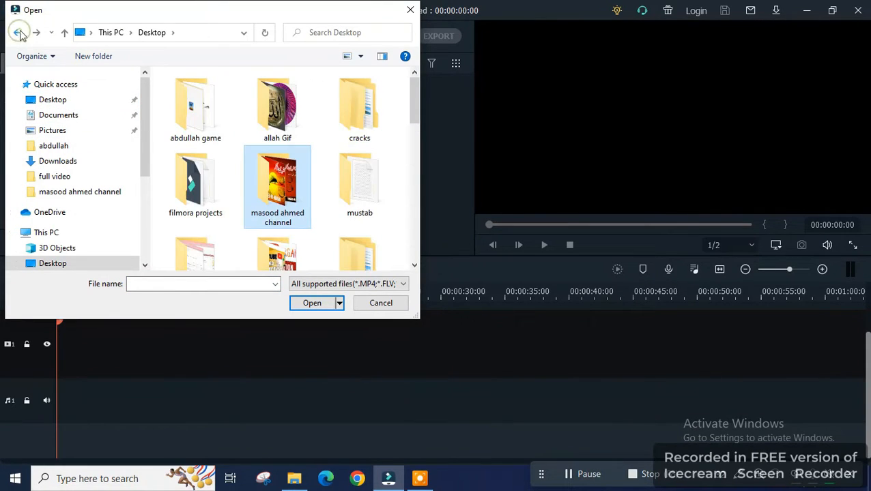
Step: Import all the audio, video and Surah-Yaseen page image files from the reciter's folder inside the Desktop's New folder
scroll(280, 191, "down", 1)
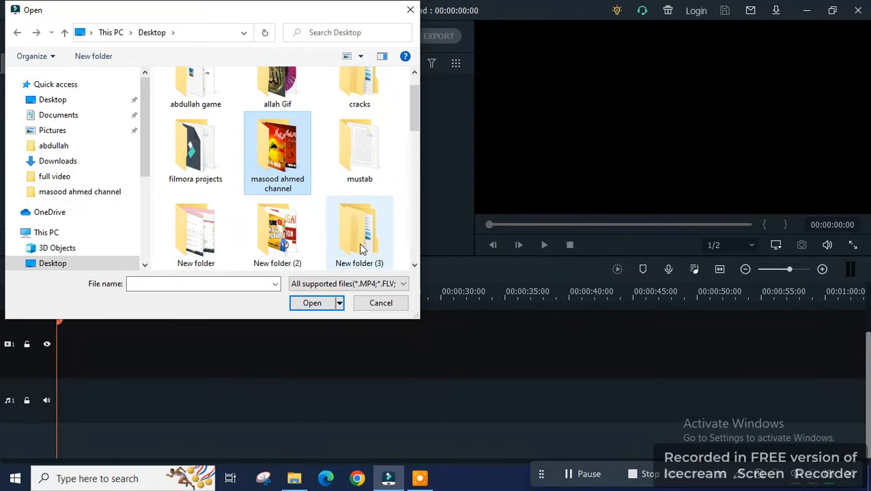
left_click(225, 245)
double_click(225, 245)
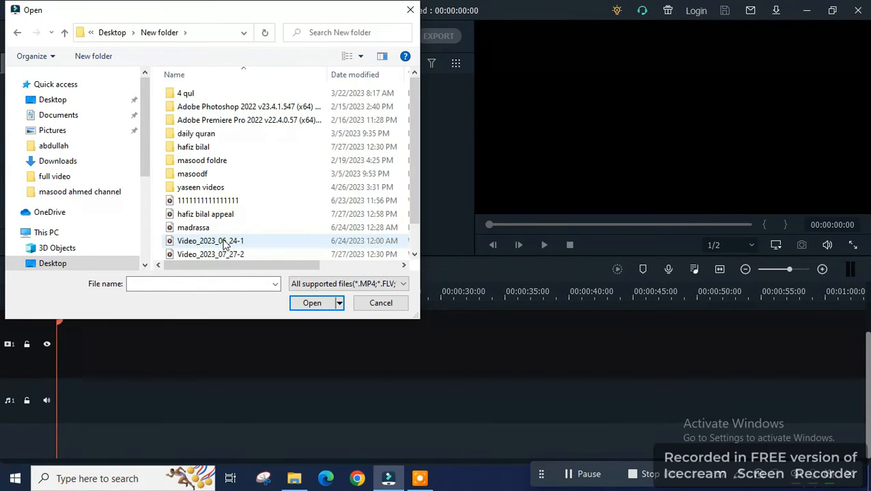
double_click(240, 147)
scroll(287, 204, "right", 3)
scroll(248, 227, "left", 2)
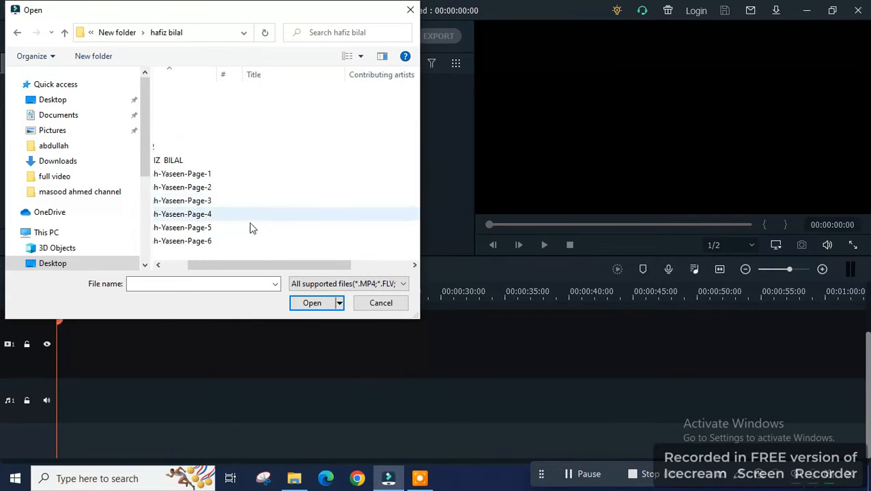
left_click_drag(252, 270, 181, 266)
left_click_drag(297, 251, 163, 100)
left_click(312, 303)
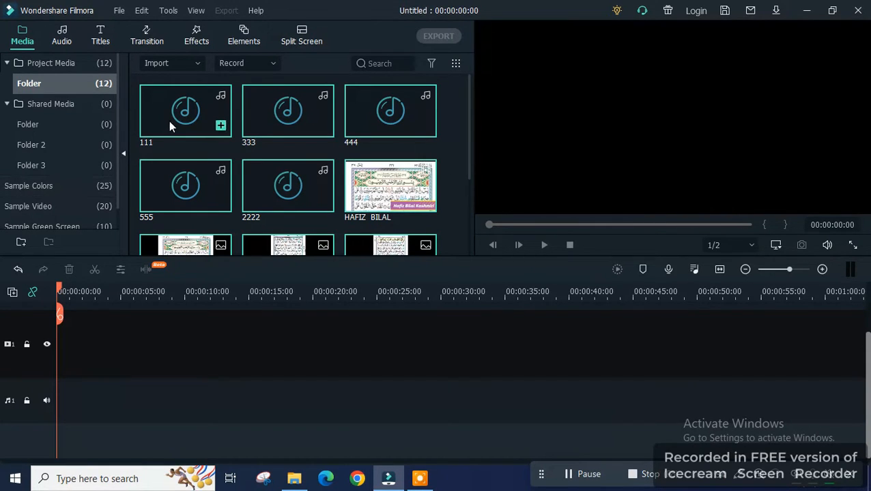
Step: Place audio clip 111 at the start of audio track 1 and play its opening seconds
left_click_drag(173, 115, 27, 403)
left_click(544, 245)
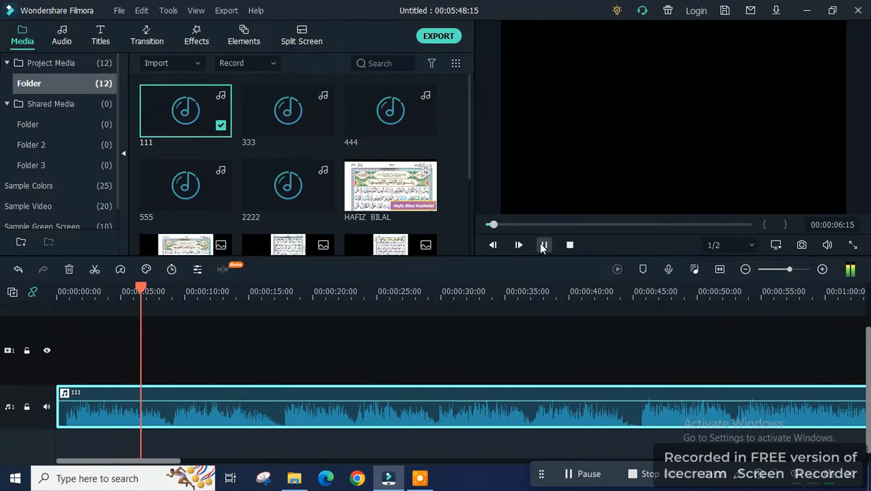
left_click(543, 246)
left_click_drag(512, 292, 291, 293)
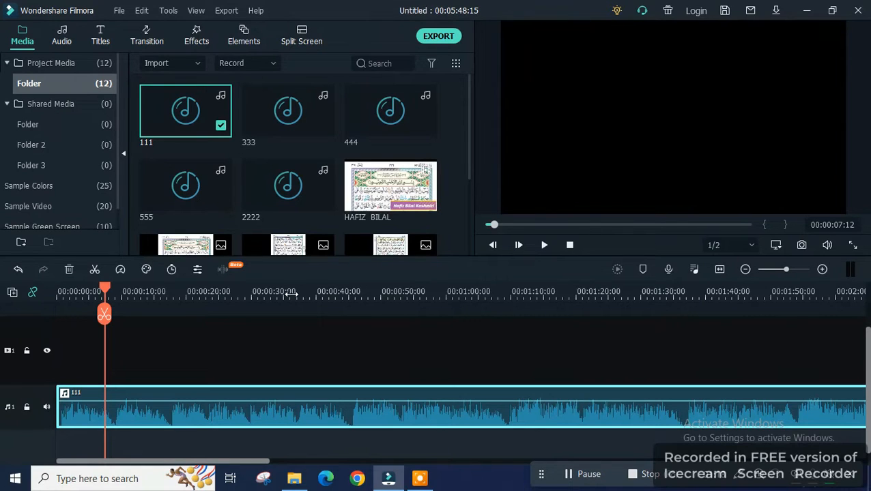
Step: Place the imported sample video at the start of video track 1, preview its opening and return the playhead to the start
left_click(380, 195)
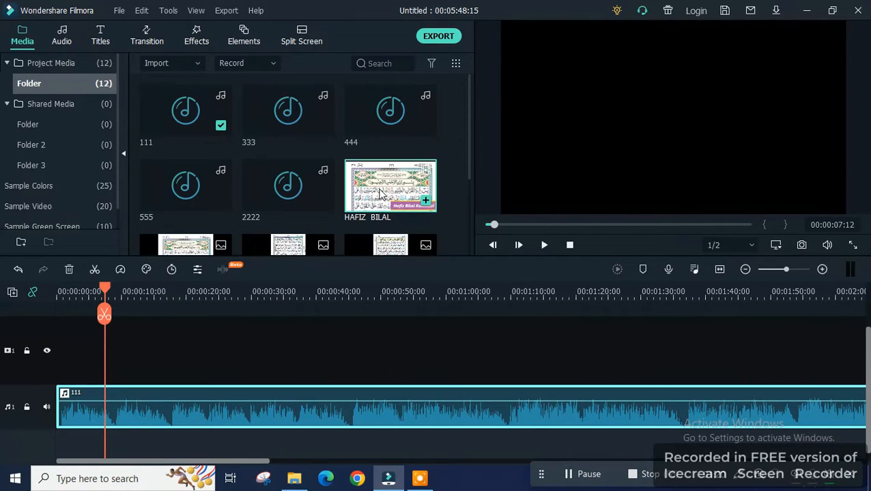
left_click_drag(380, 195, 50, 314)
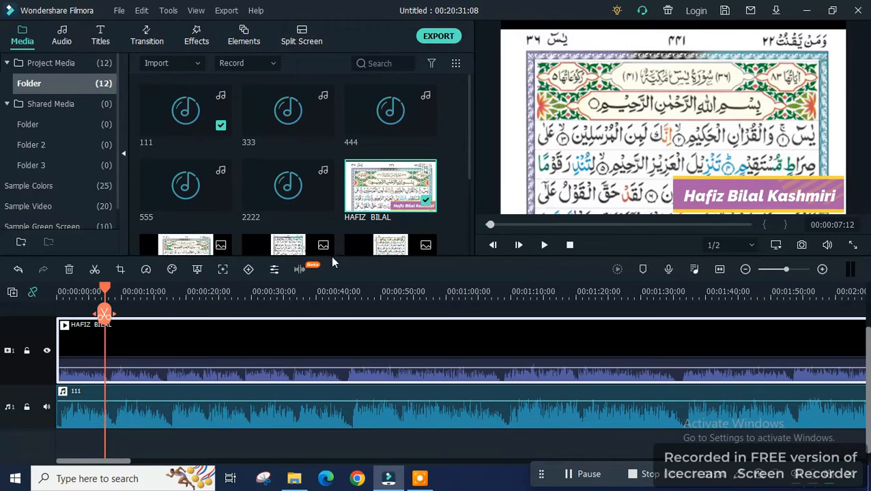
left_click(543, 245)
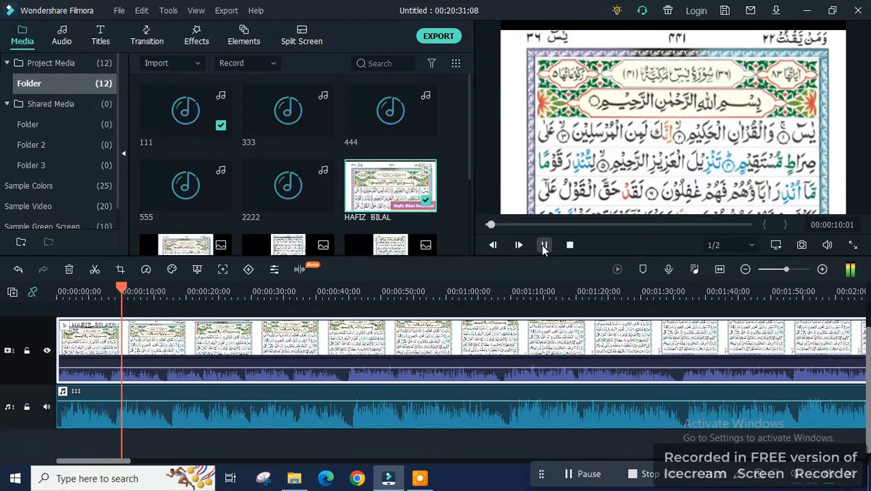
left_click(543, 245)
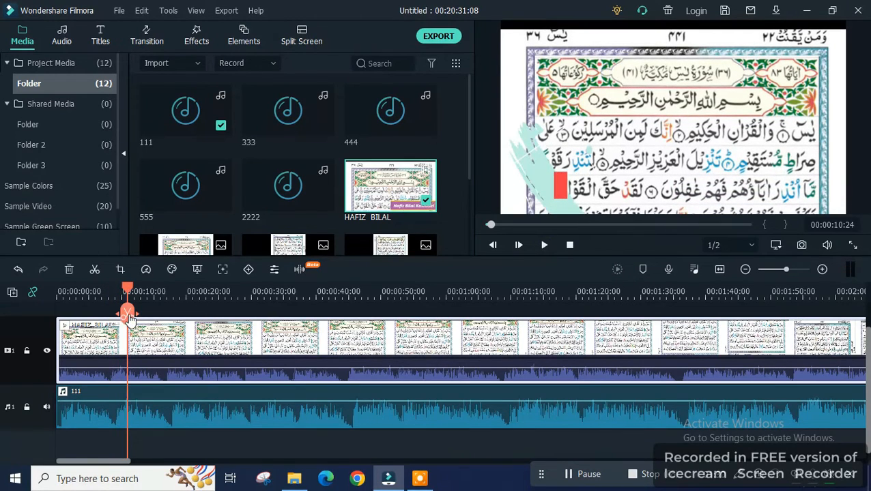
left_click_drag(130, 318, 41, 316)
Step: Delete the sample video clip from video track 1
right_click(110, 328)
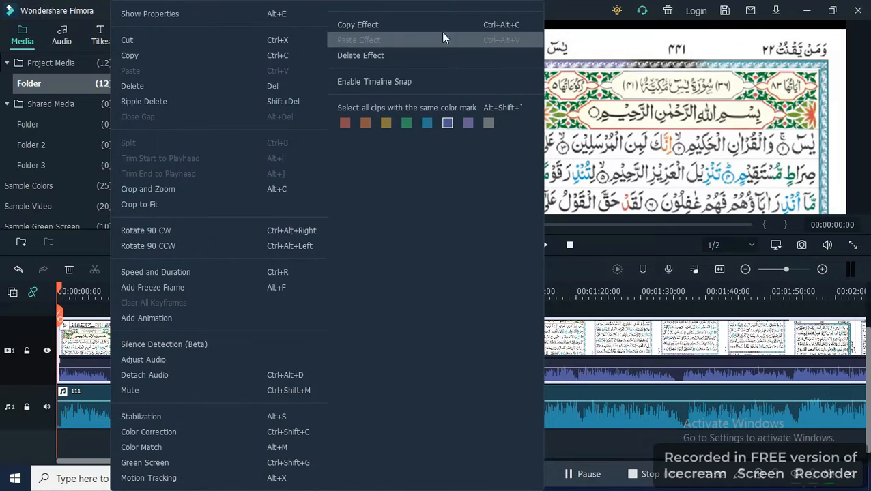
left_click(578, 265)
scroll(393, 212, "down", 3)
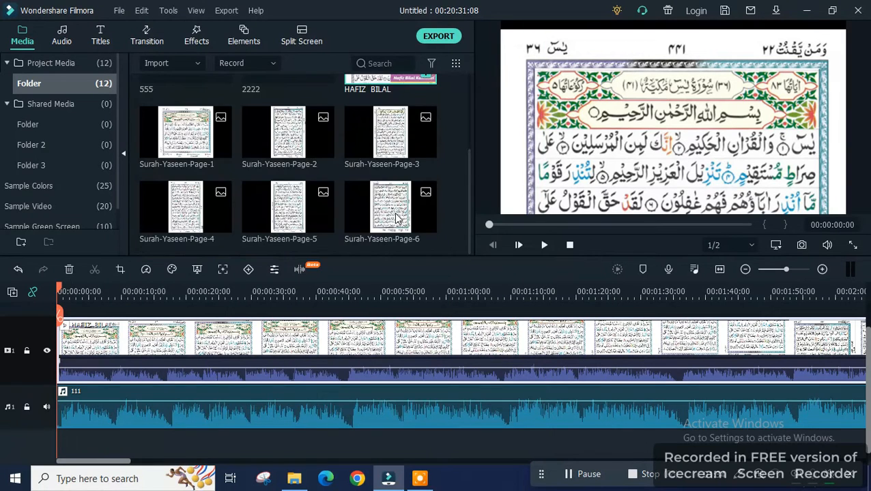
scroll(382, 201, "up", 2)
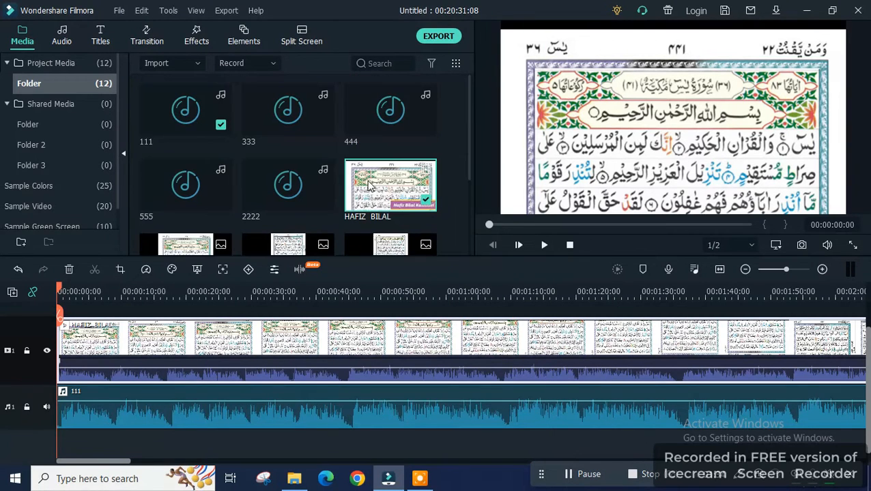
left_click(67, 270)
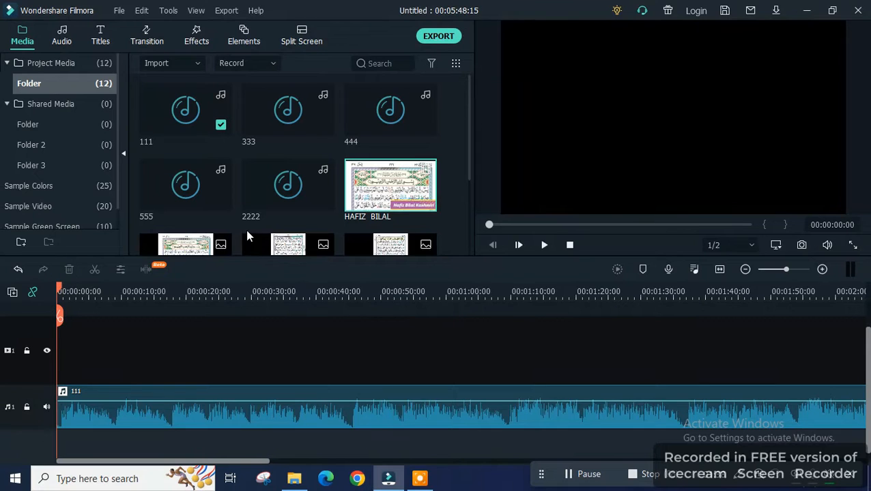
Step: Place Surah-Yaseen-Page-1 at the start of video track 1, extend it to about 19 seconds and preview it briefly
scroll(246, 230, "down", 3)
left_click_drag(185, 136, 50, 328)
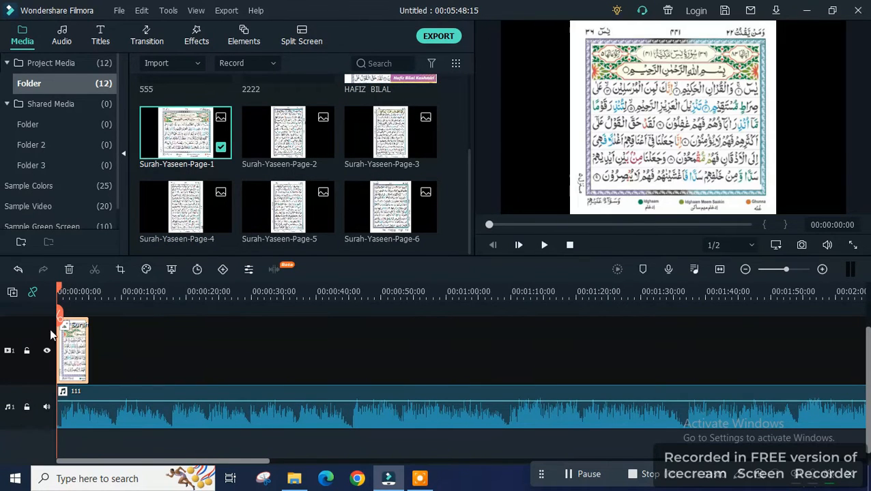
double_click(87, 350)
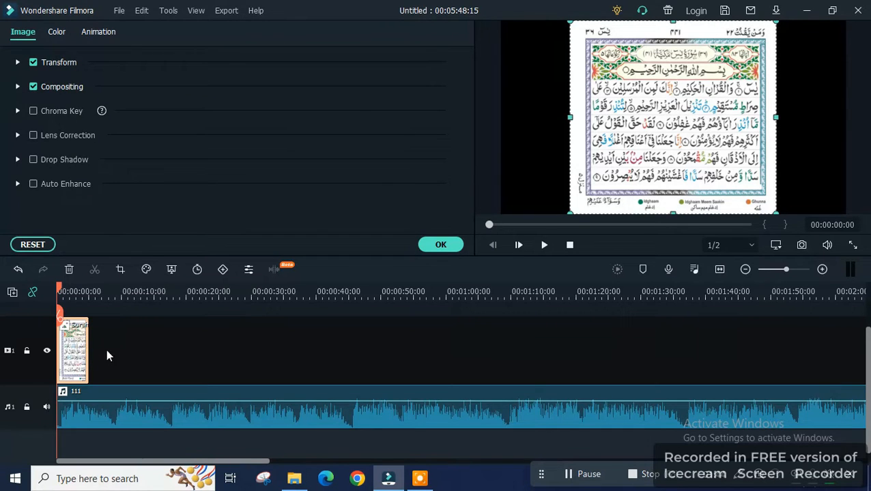
left_click(440, 244)
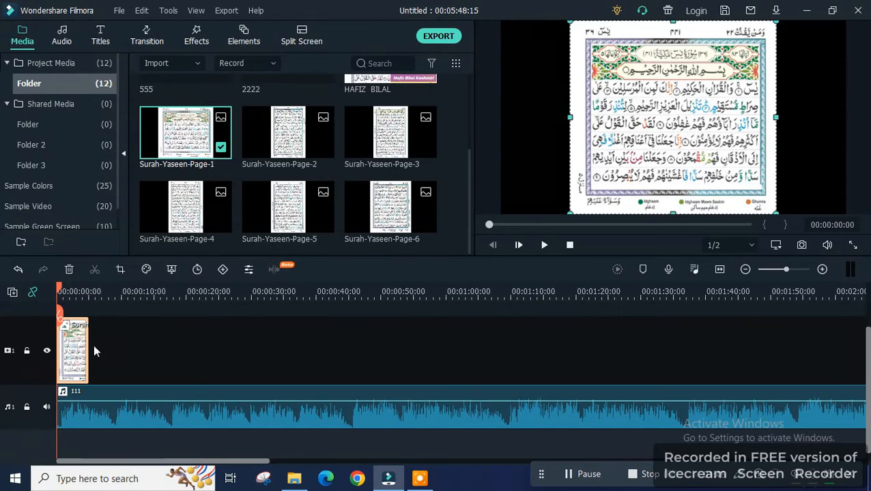
left_click_drag(90, 356, 181, 356)
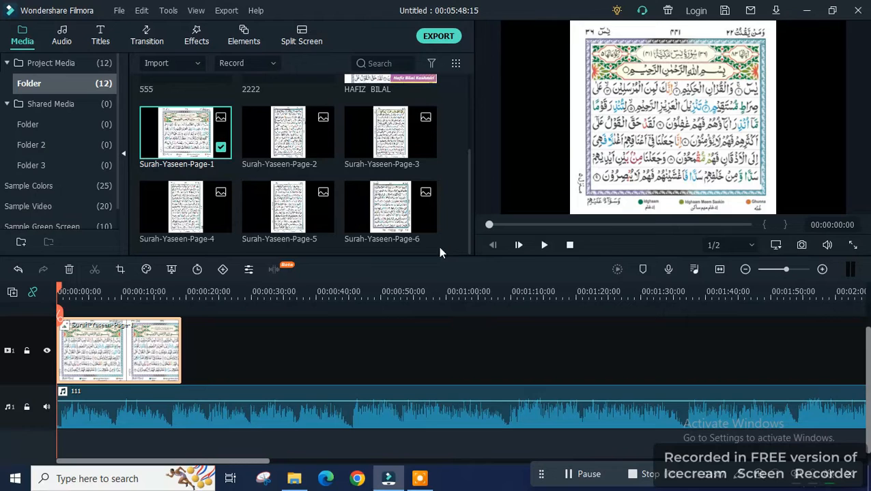
left_click(545, 247)
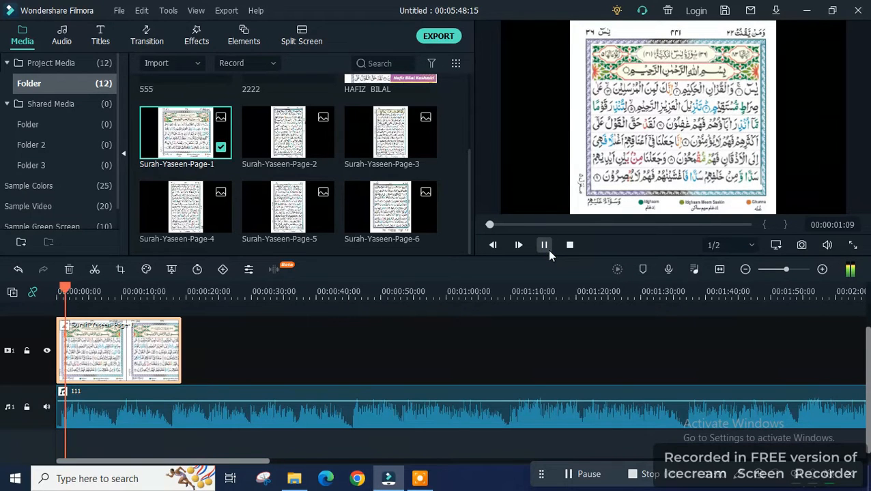
left_click(547, 249)
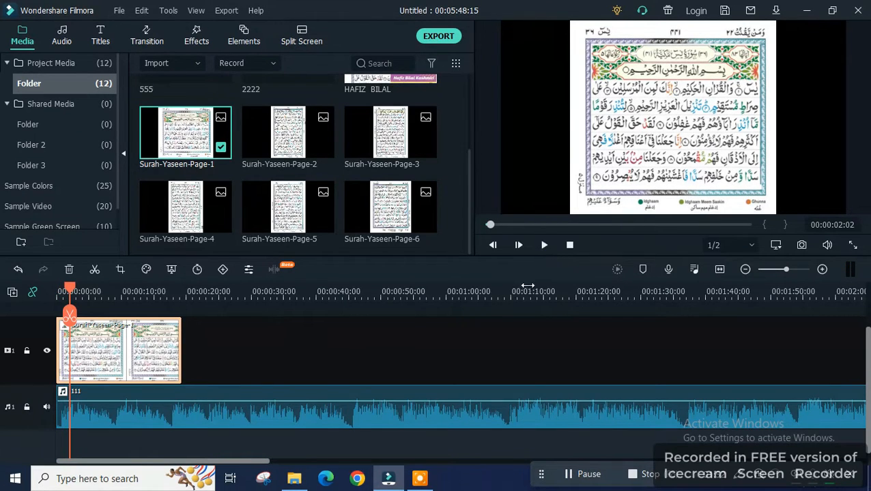
Step: Open Crop and Zoom for the Surah-Yaseen-Page-1 clip and set the ratio to 16:9
right_click(109, 349)
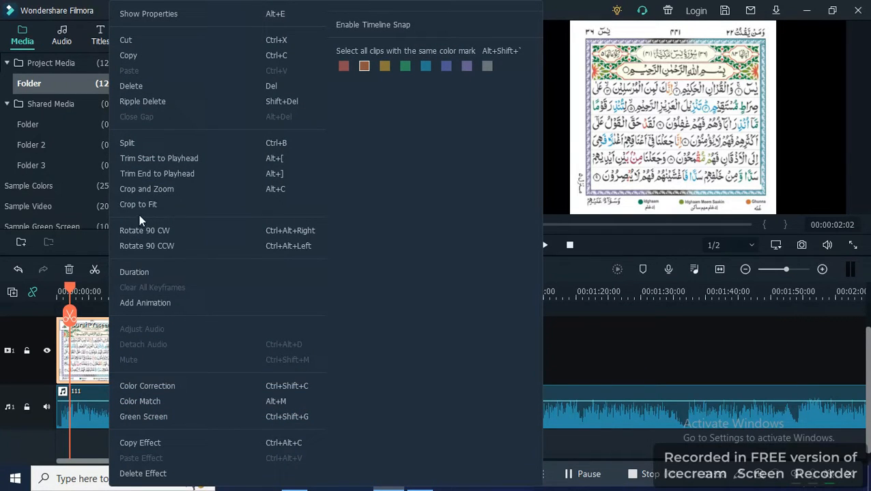
left_click(143, 194)
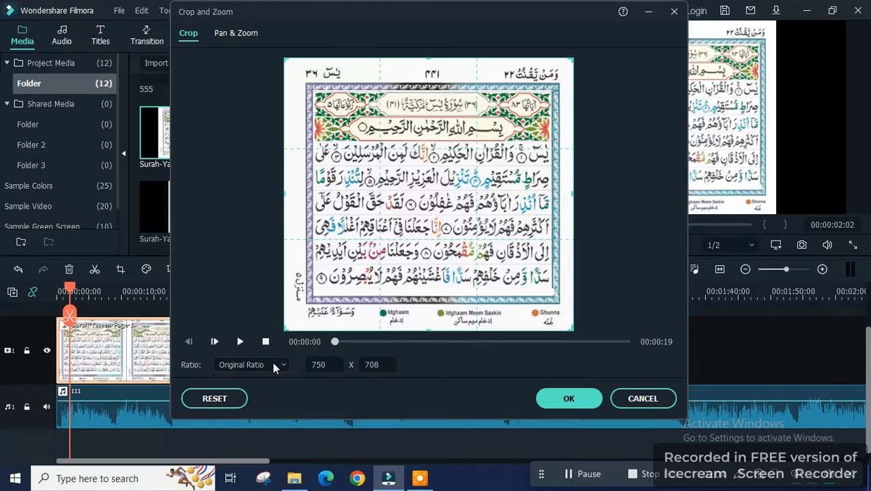
left_click(273, 365)
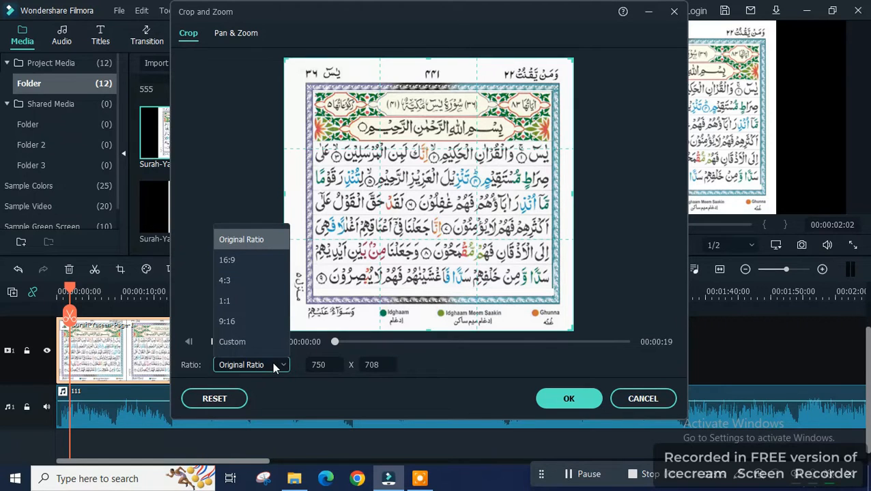
left_click(257, 263)
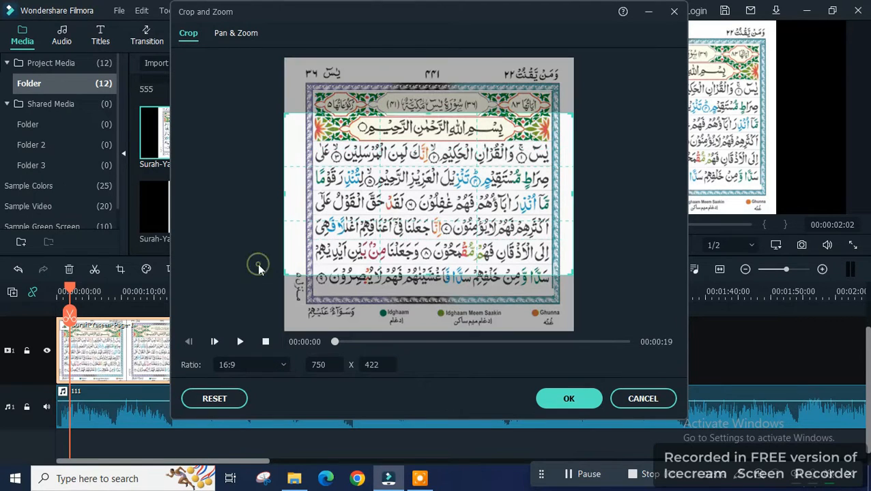
Step: Fit the Pan & Zoom Start frame to the upper part of the page inside its decorative border, about 664 x 373
left_click(238, 36)
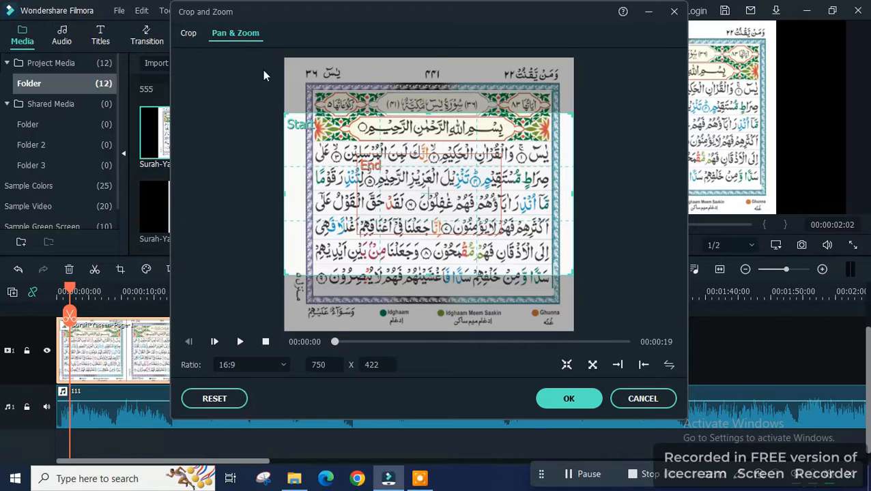
left_click_drag(355, 138, 358, 76)
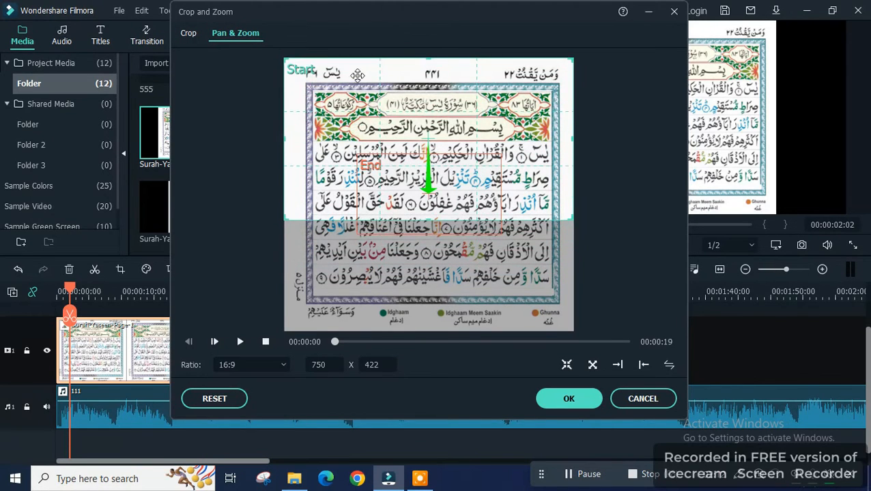
left_click_drag(568, 219, 561, 183)
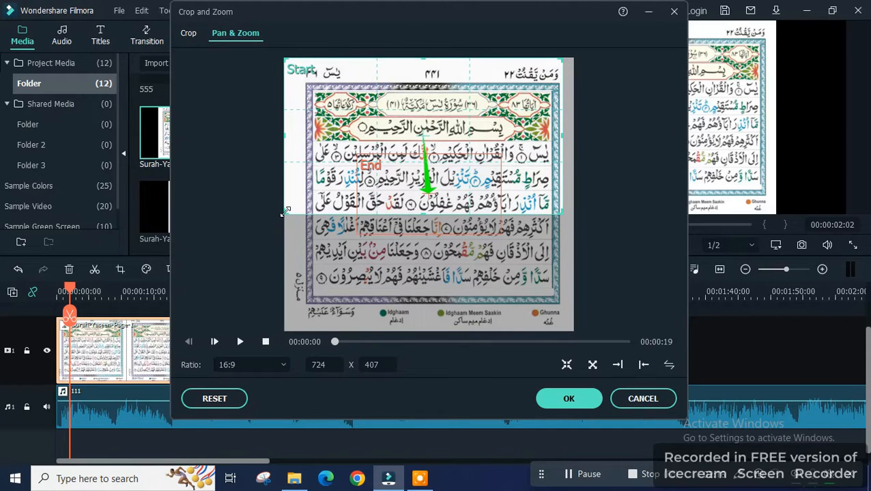
left_click_drag(285, 211, 332, 190)
left_click_drag(401, 148, 373, 169)
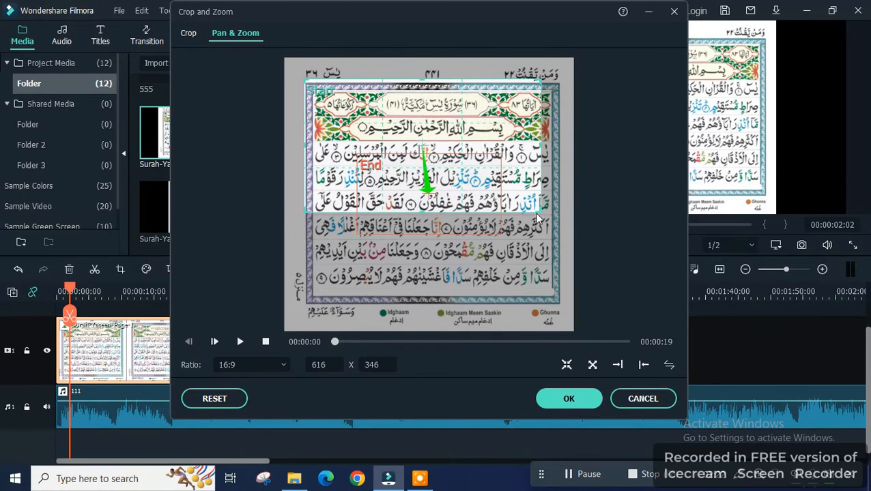
left_click_drag(537, 216, 559, 224)
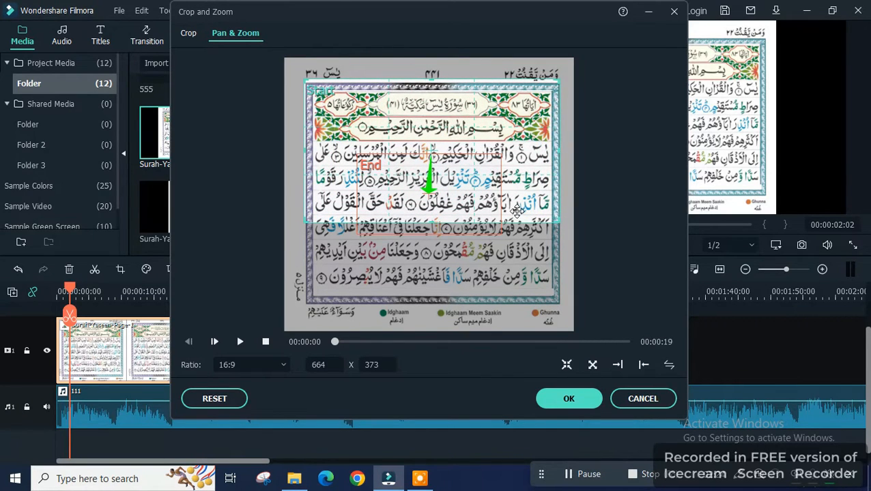
Step: Fit the Pan & Zoom End frame to the lower part of the page inside its border, about 660 x 371, and apply it
left_click(451, 215)
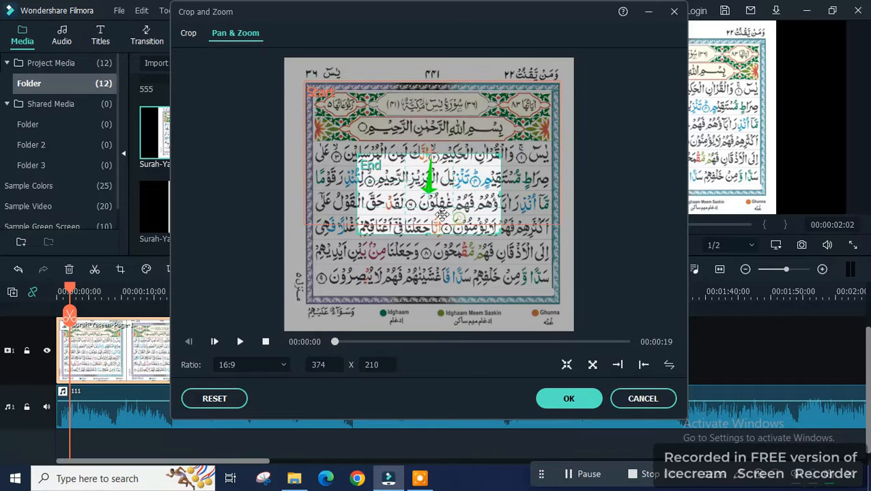
left_click_drag(361, 243, 299, 266)
left_click_drag(328, 236, 337, 269)
left_click_drag(504, 190, 559, 172)
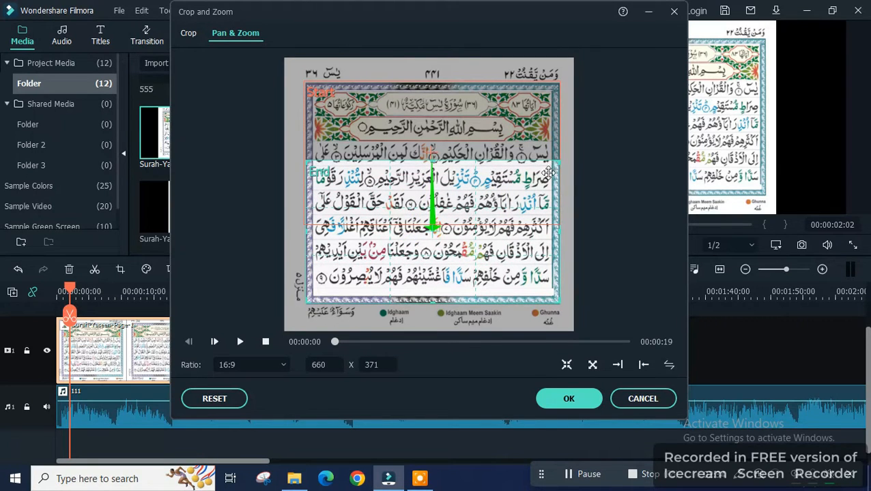
left_click(568, 399)
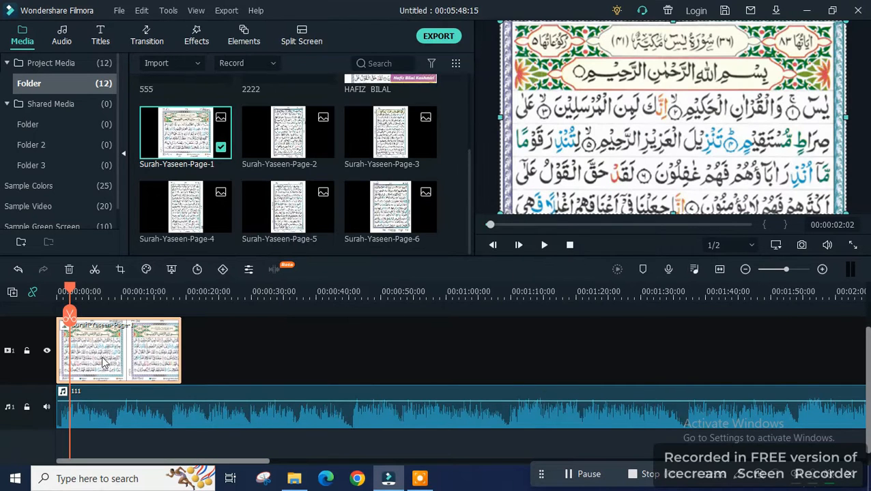
Step: Play the opening seconds of the timeline from the start to preview the Surah-Yaseen-Page-1 pan
key("Home")
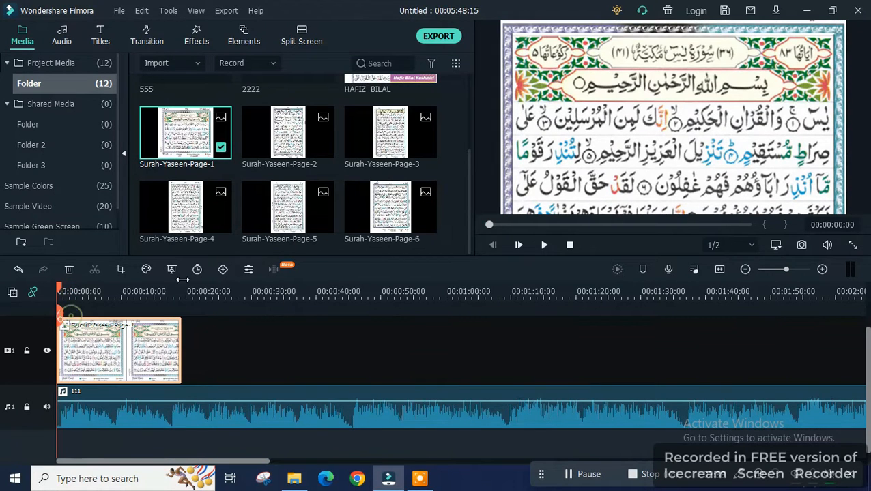
left_click(545, 244)
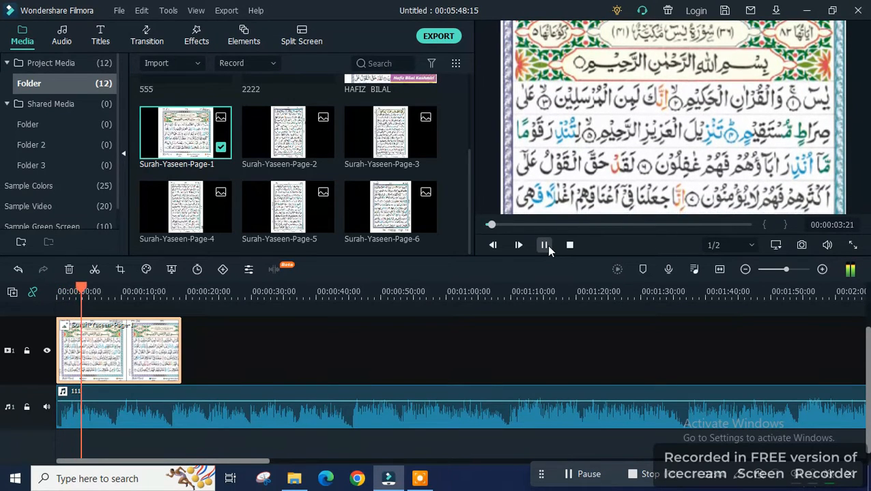
left_click(545, 245)
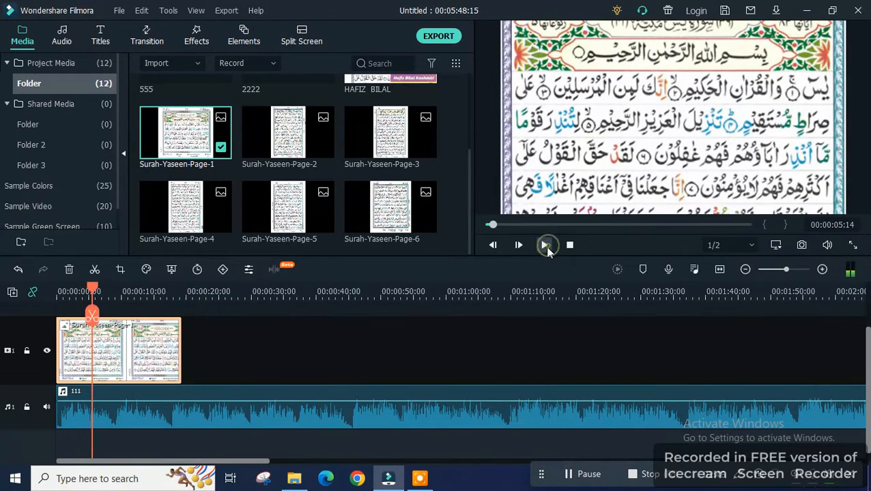
Step: Extend the end of the Surah-Yaseen-Page-1 clip to slightly past the two-minute mark on video track 1
left_click_drag(184, 358, 744, 360)
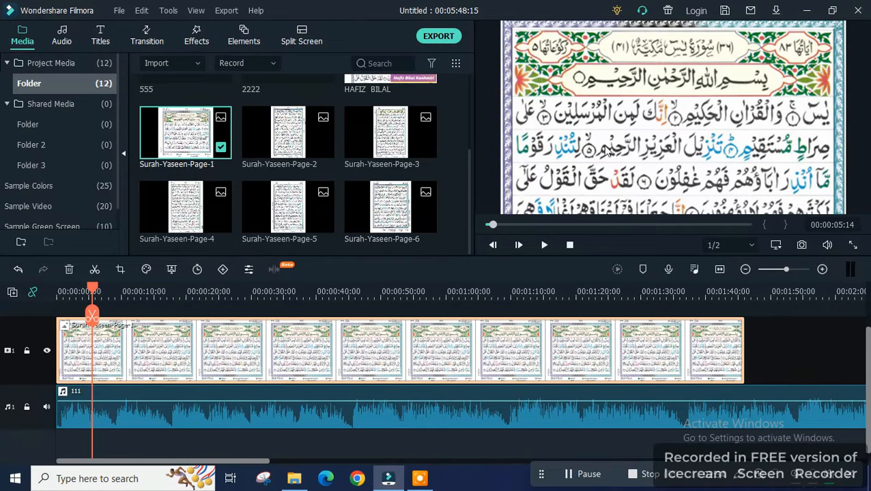
left_click(712, 295)
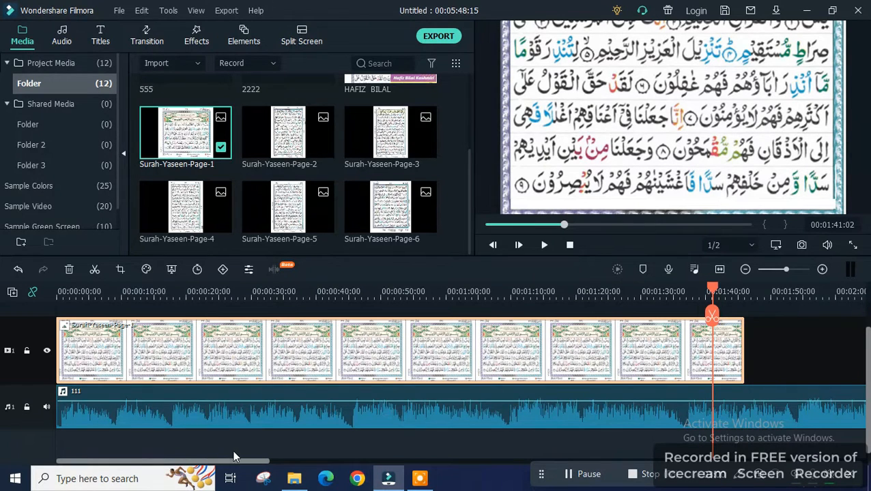
left_click_drag(233, 459, 353, 470)
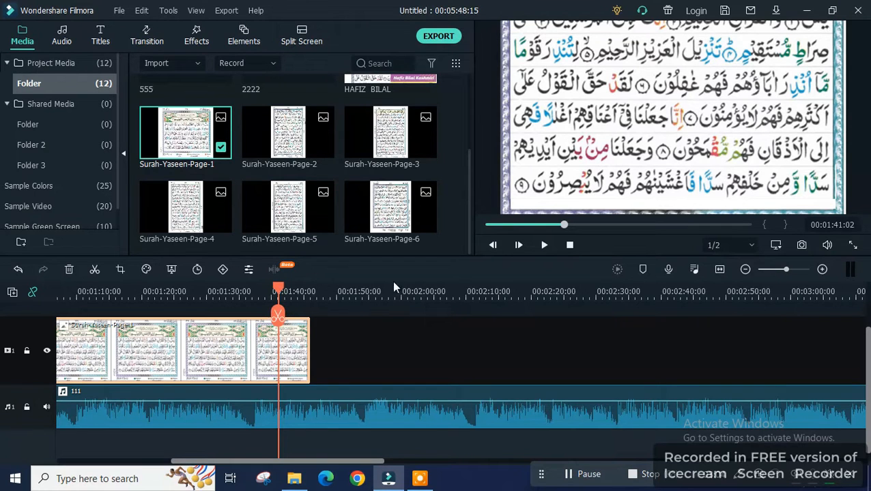
left_click_drag(309, 359, 429, 347)
Step: Play the recitation to find where the first page ends and trim the Surah-Yaseen-Page-1 clip's end to 00:01:53:15
left_click(543, 247)
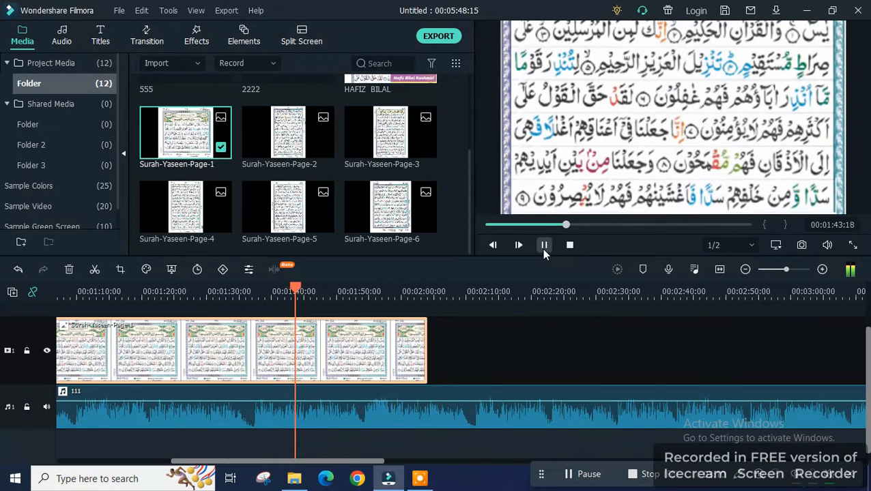
left_click(543, 247)
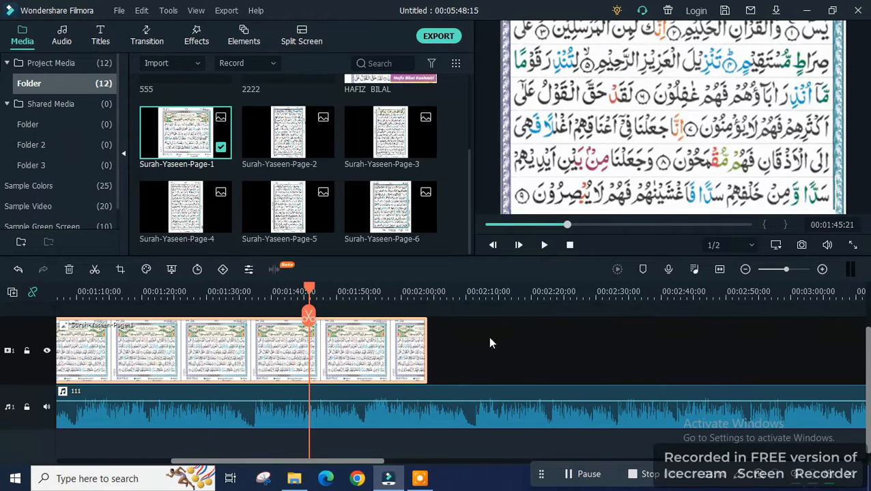
left_click(542, 247)
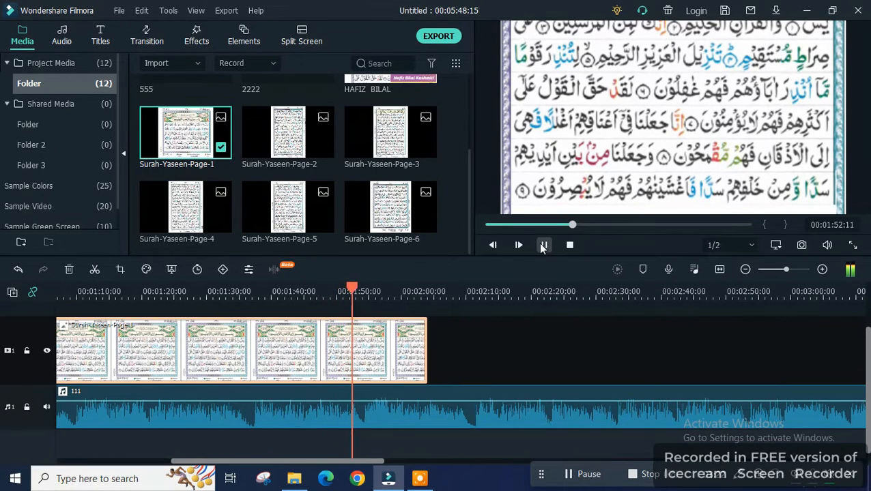
left_click(543, 246)
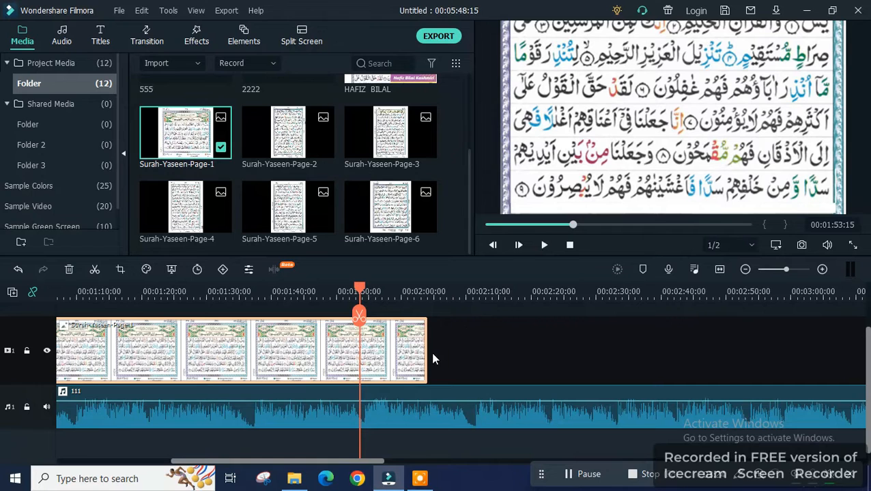
left_click_drag(428, 358, 362, 361)
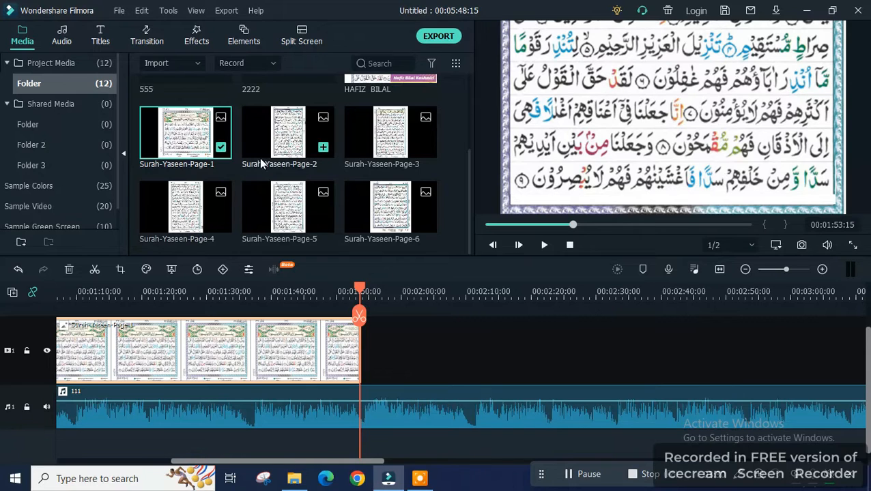
Step: Place Surah-Yaseen-Page-2 directly after the Page-1 clip and open its Pan & Zoom settings with a 16:9 ratio
left_click_drag(286, 139, 386, 327)
left_click_drag(382, 345, 362, 346)
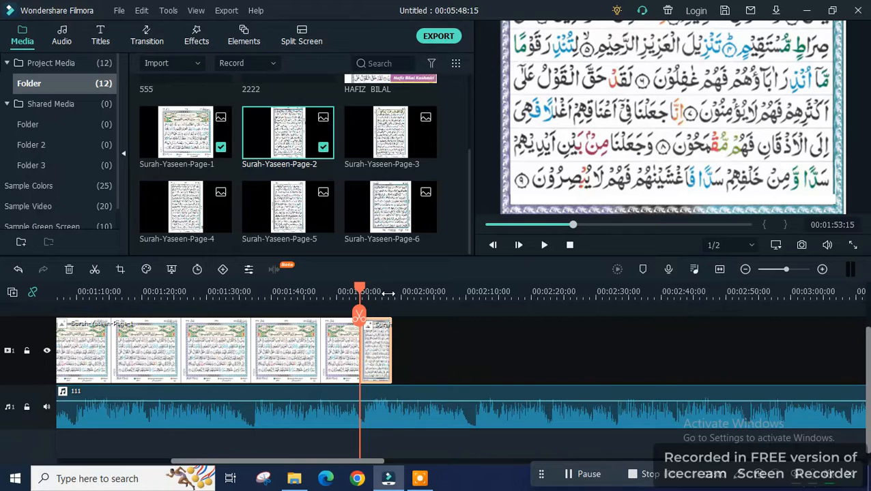
right_click(370, 372)
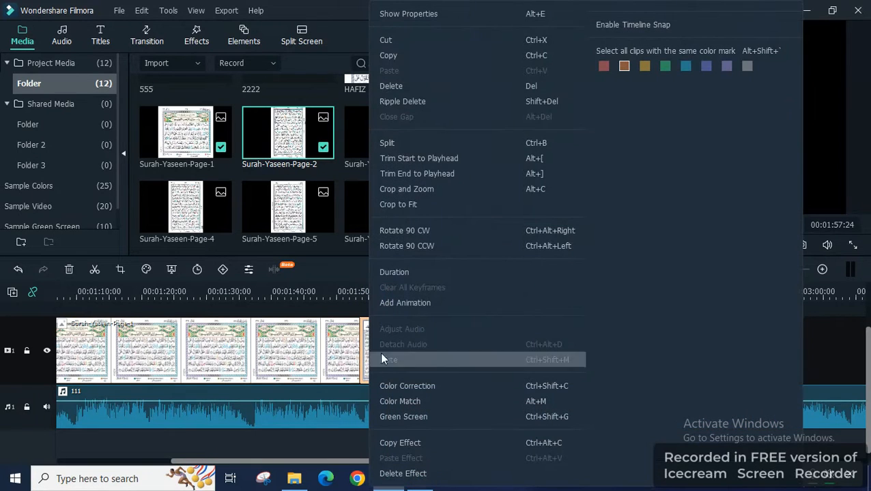
left_click(435, 188)
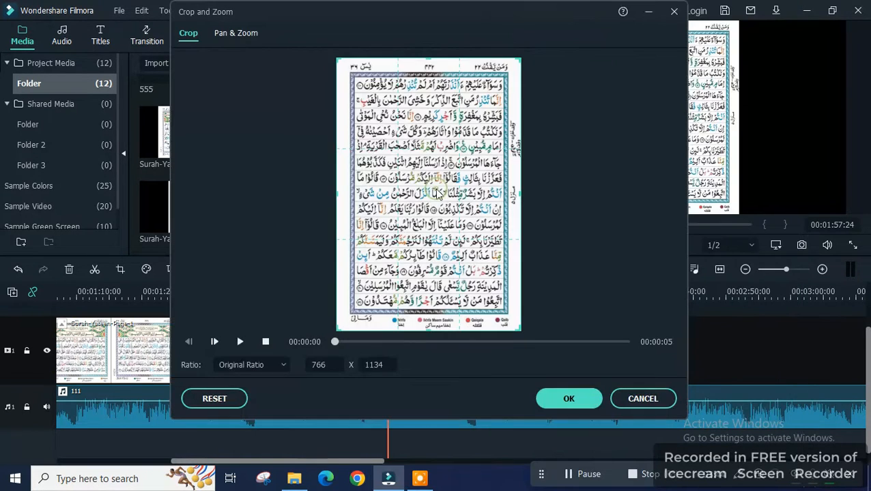
left_click(278, 362)
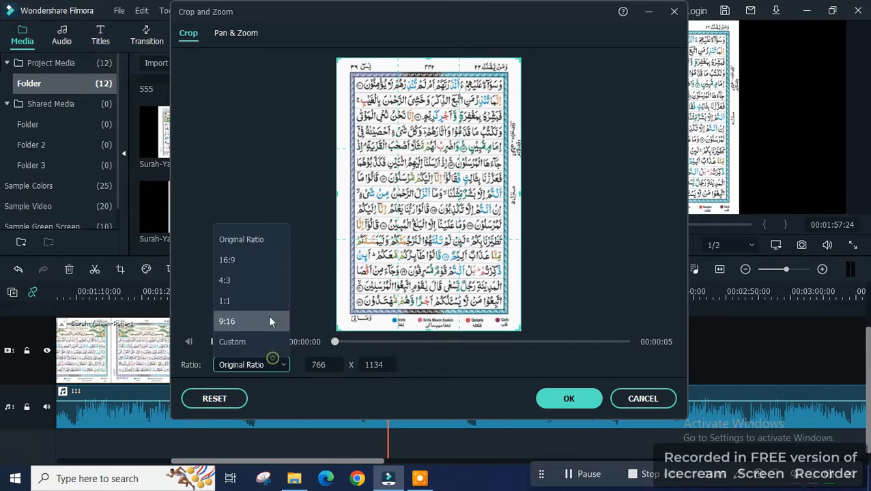
left_click(269, 260)
left_click(252, 35)
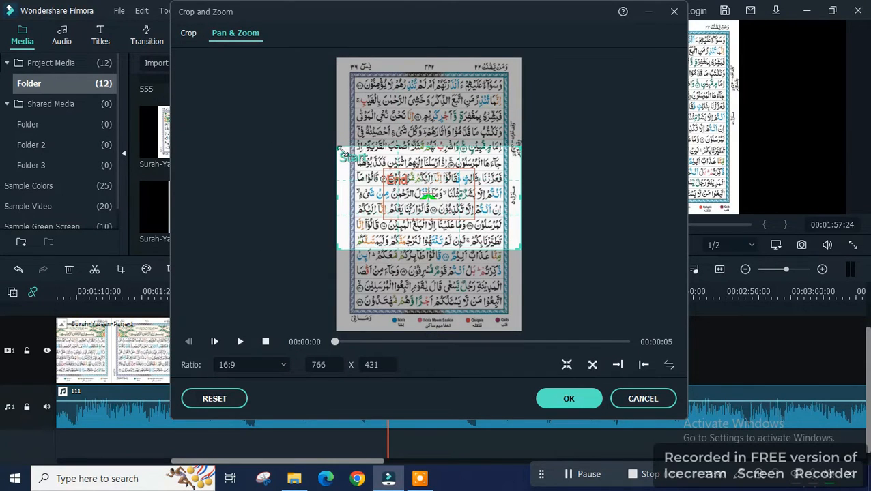
Step: Fit Page-2's Start frame to the bordered page's top, about 657 x 370, and End frame to its bottom, about 659 x 371, and apply
left_click_drag(338, 142, 350, 94)
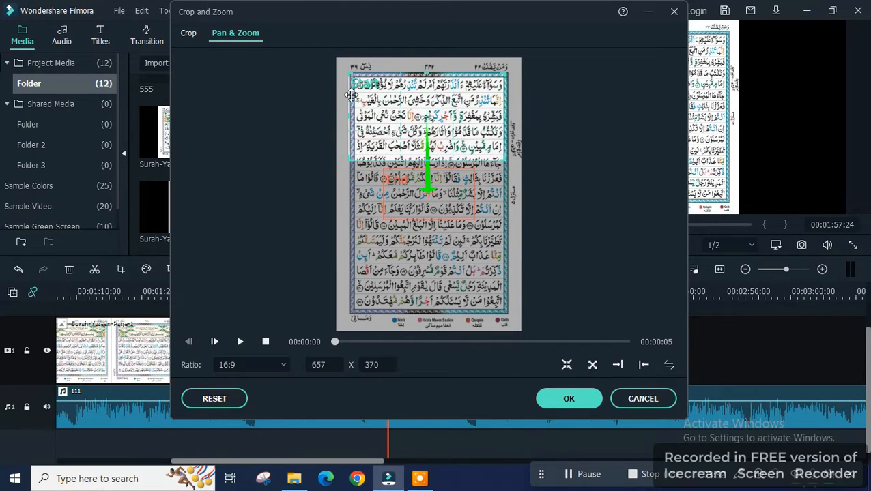
left_click_drag(454, 172, 415, 293)
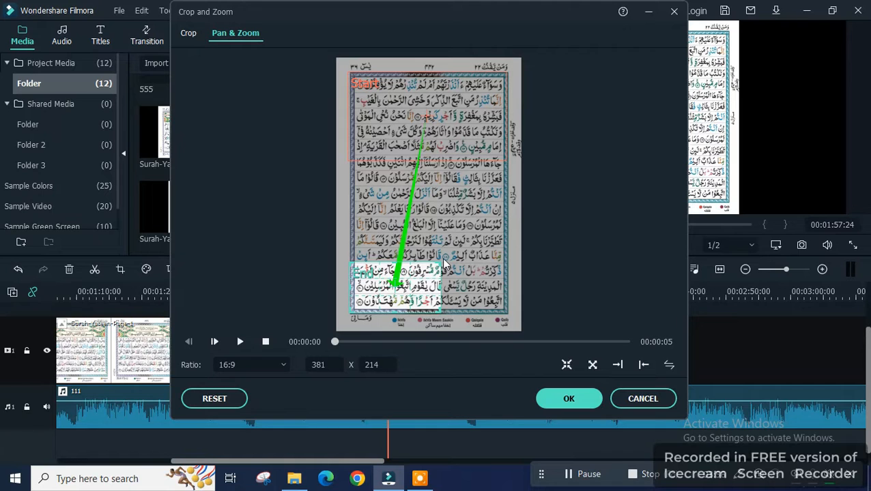
left_click_drag(445, 257, 509, 224)
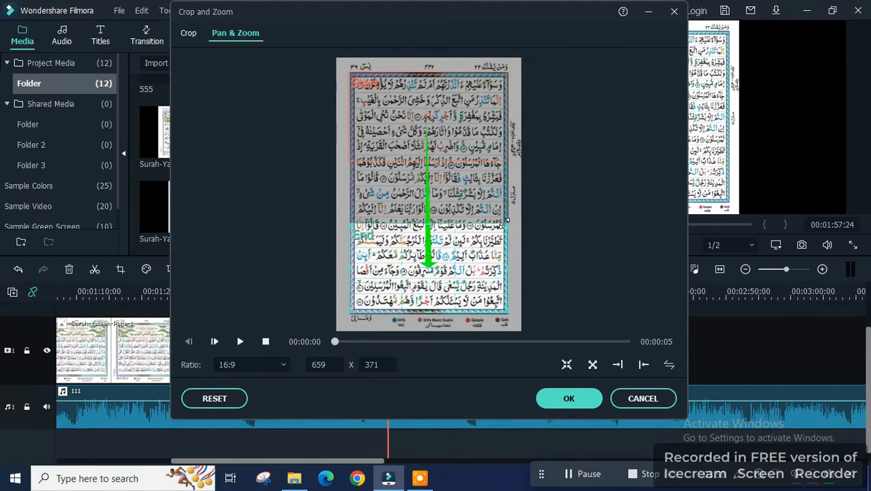
left_click(568, 401)
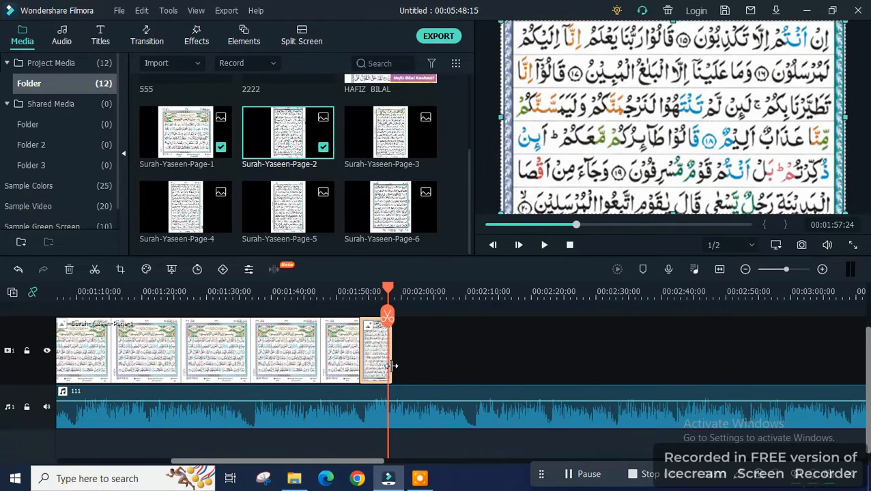
Step: Extend the Surah-Yaseen-Page-2 clip to about one minute long and preview the change from Page-1 to Page-2
left_click_drag(392, 366, 748, 355)
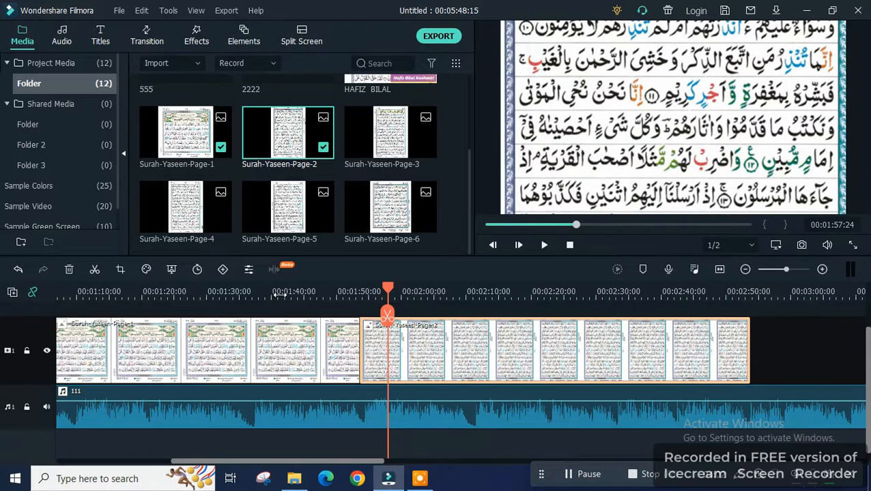
left_click(276, 293)
left_click(544, 246)
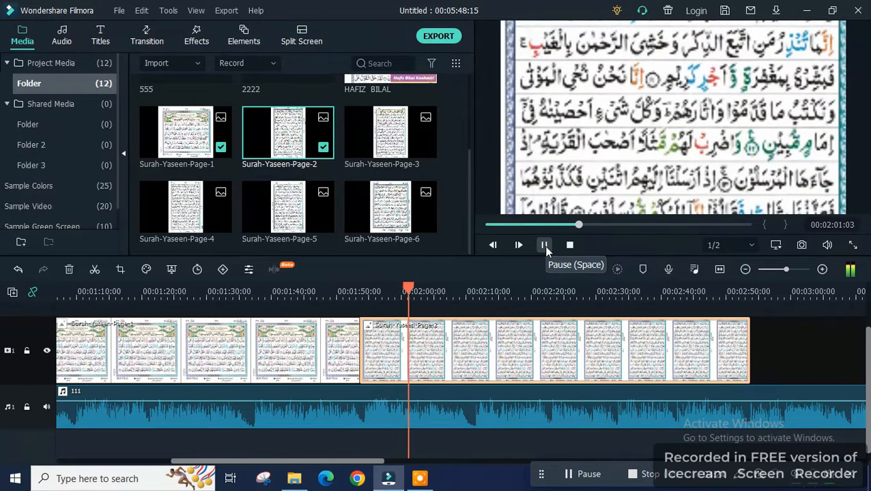
left_click(544, 246)
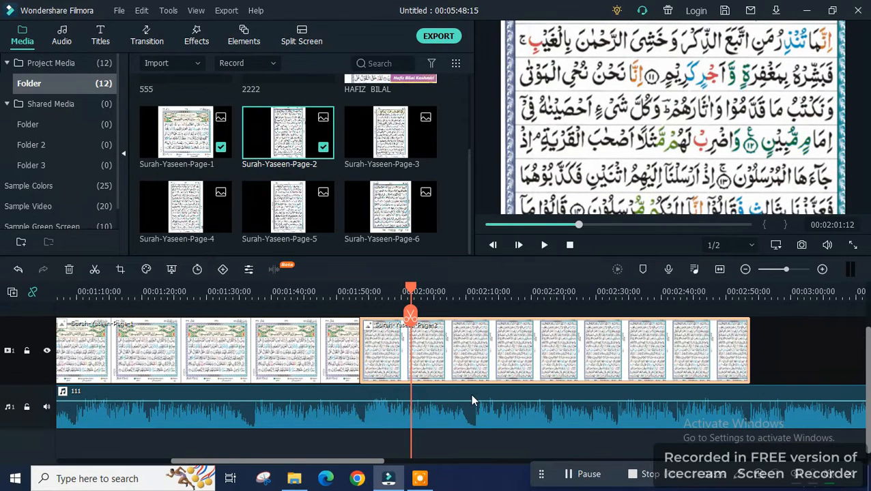